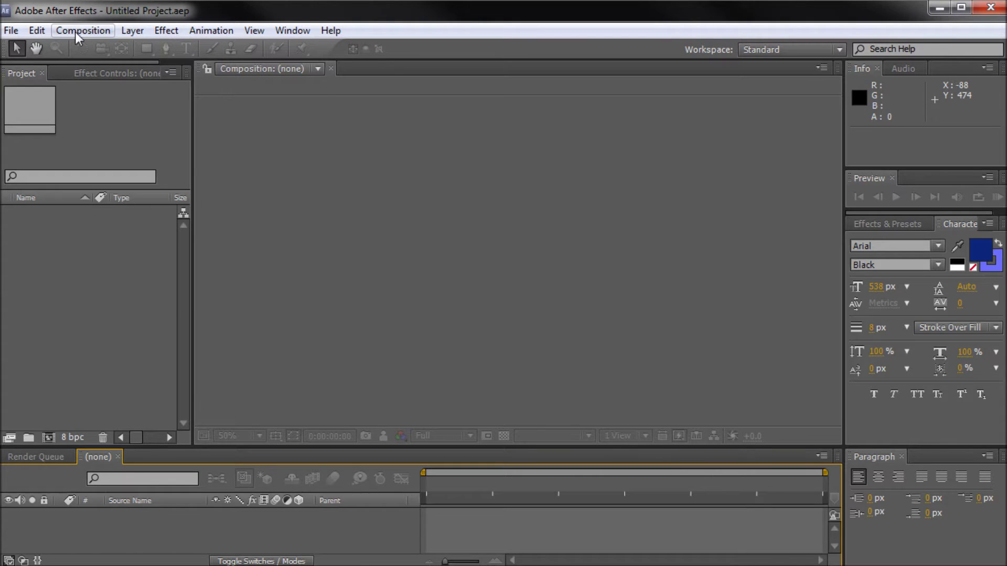
- Create a new 1920x1080, 30 fps composition named Comp 1
{"action": "left_click", "coordinate": [75, 32]}
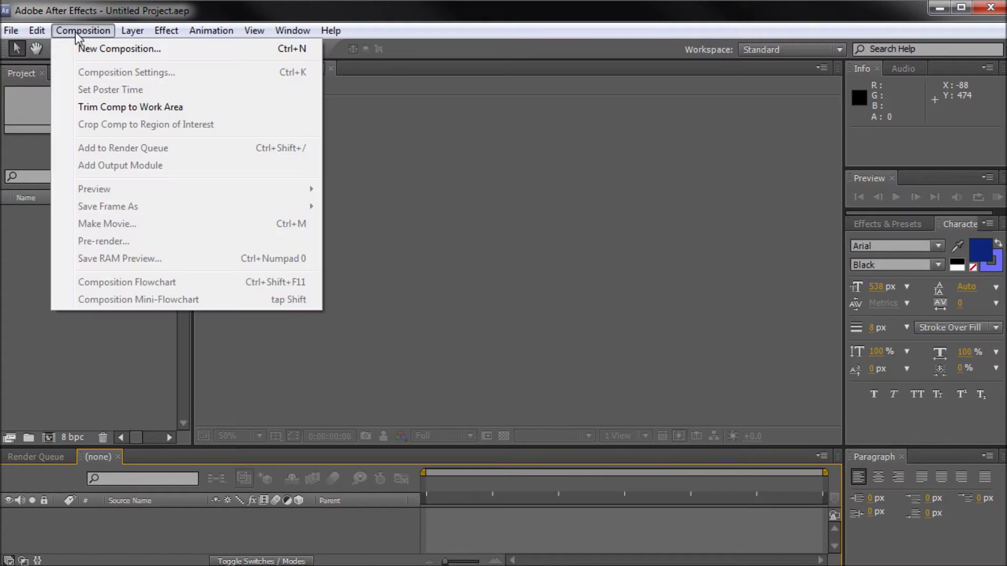
{"action": "left_click", "coordinate": [86, 47]}
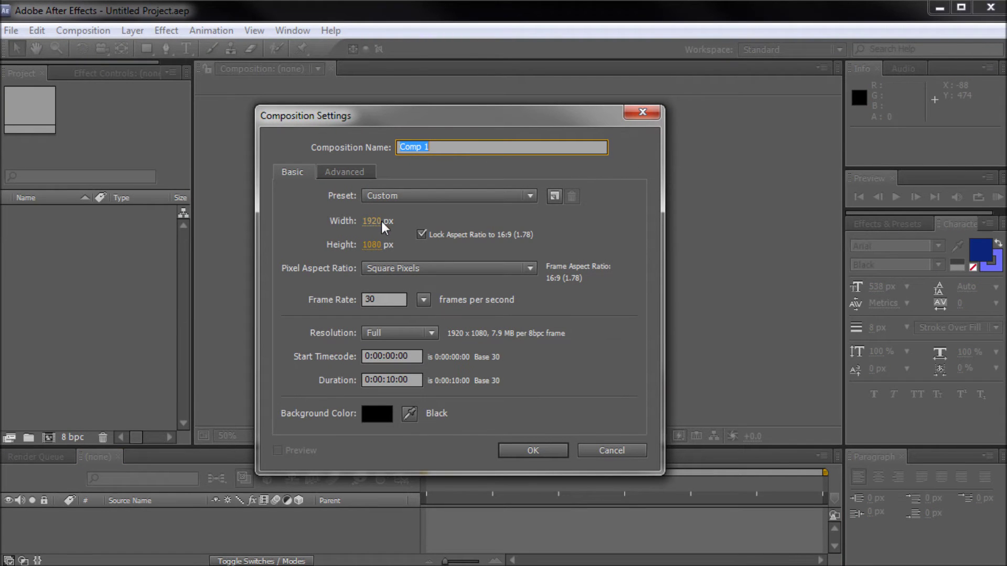
{"action": "left_click", "coordinate": [537, 449]}
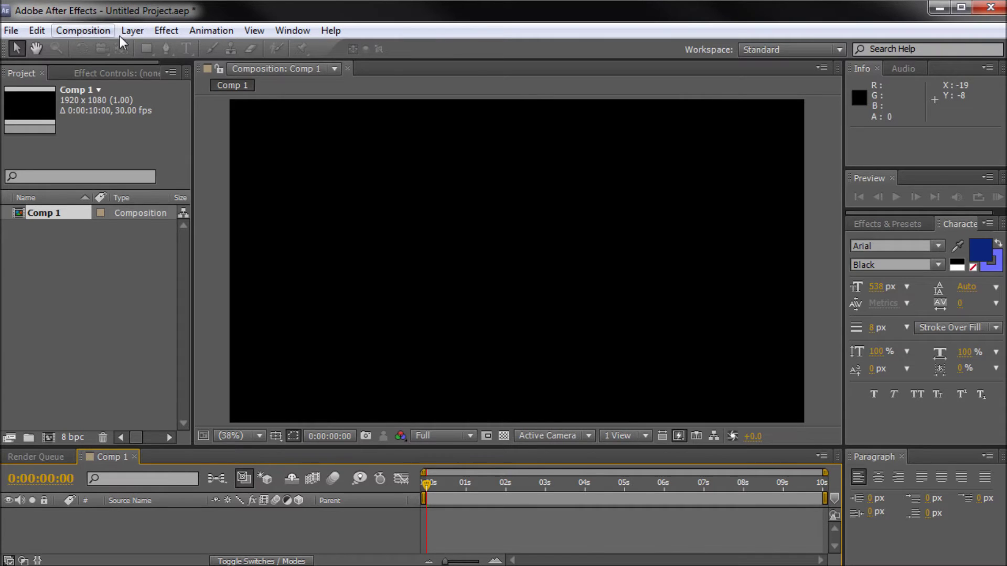
- Add a comp-sized royal blue solid layer, Royal Blue Solid 1
{"action": "left_click", "coordinate": [126, 32]}
{"action": "mouse_move", "coordinate": [135, 45]}
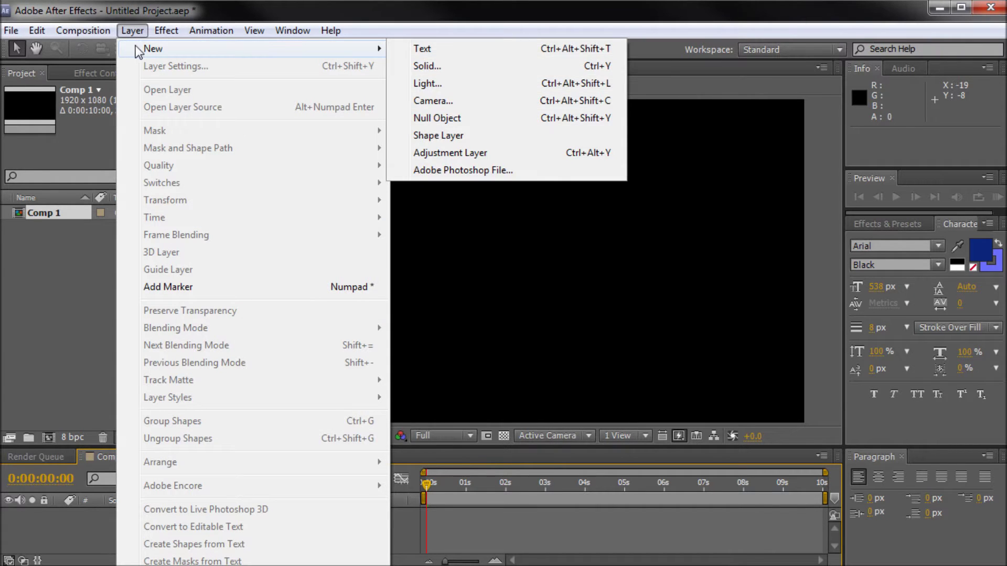
{"action": "left_click", "coordinate": [487, 65]}
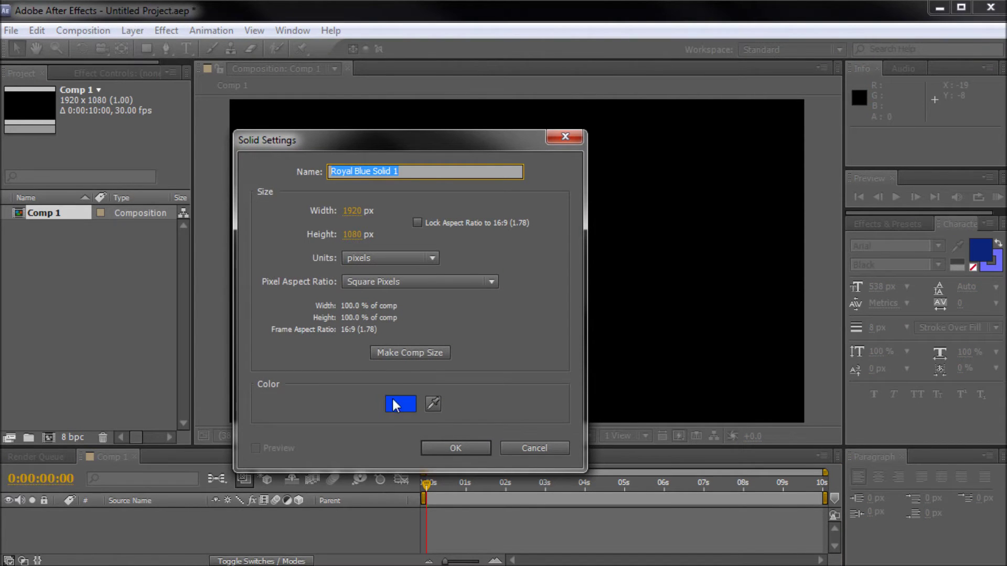
{"action": "left_click", "coordinate": [404, 351]}
{"action": "left_click", "coordinate": [445, 448]}
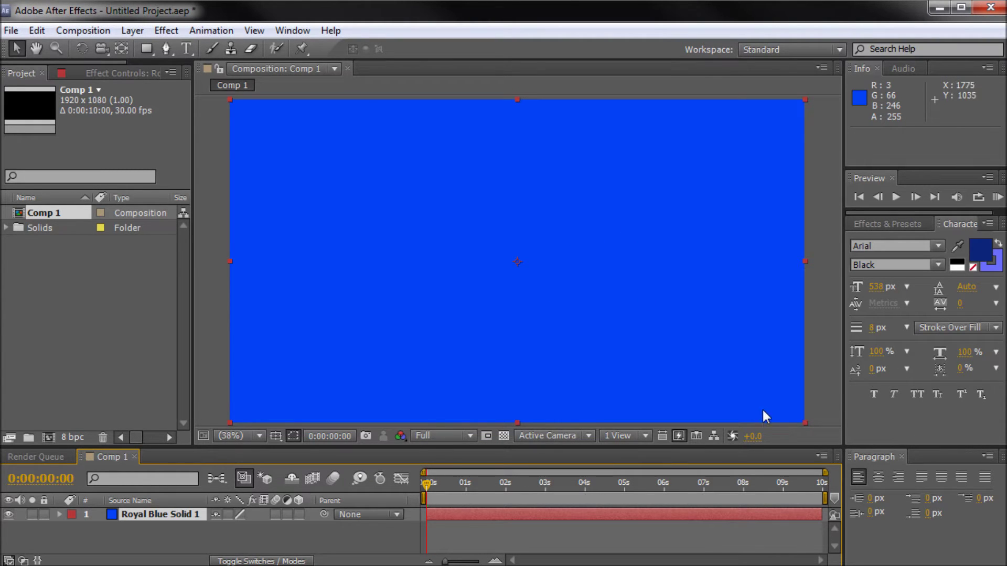
- Scale the blue solid down to a small square and move it left to 275.1, 524.2
{"action": "left_click_drag", "start_coordinate": [804, 422], "coordinate": [574, 315]}
{"action": "left_click_drag", "start_coordinate": [521, 297], "coordinate": [354, 296]}
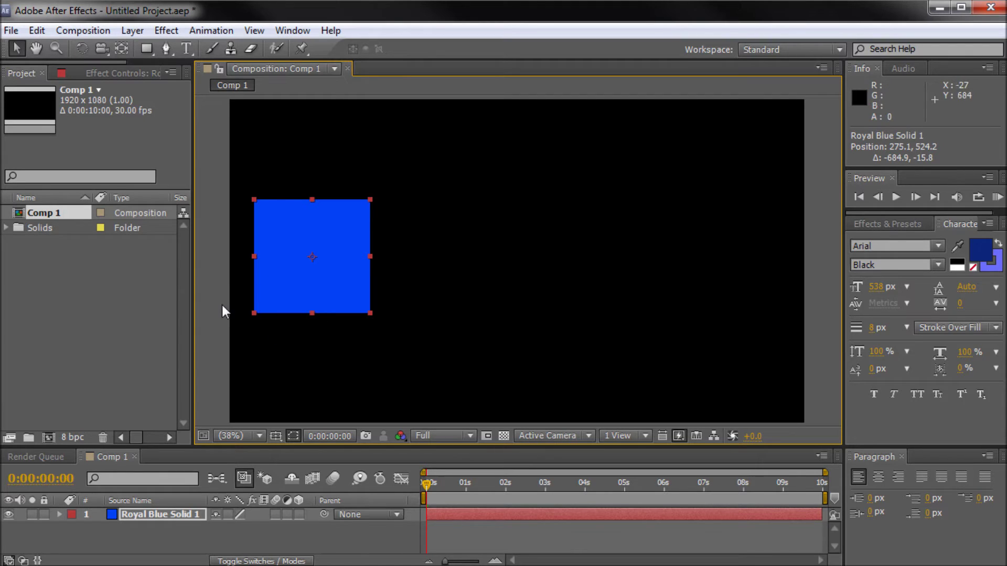
- Keyframe Position from 275.1, 524.2 at frame 0 to 1655.4, 524.2 at frame 14
{"action": "key", "text": "p"}
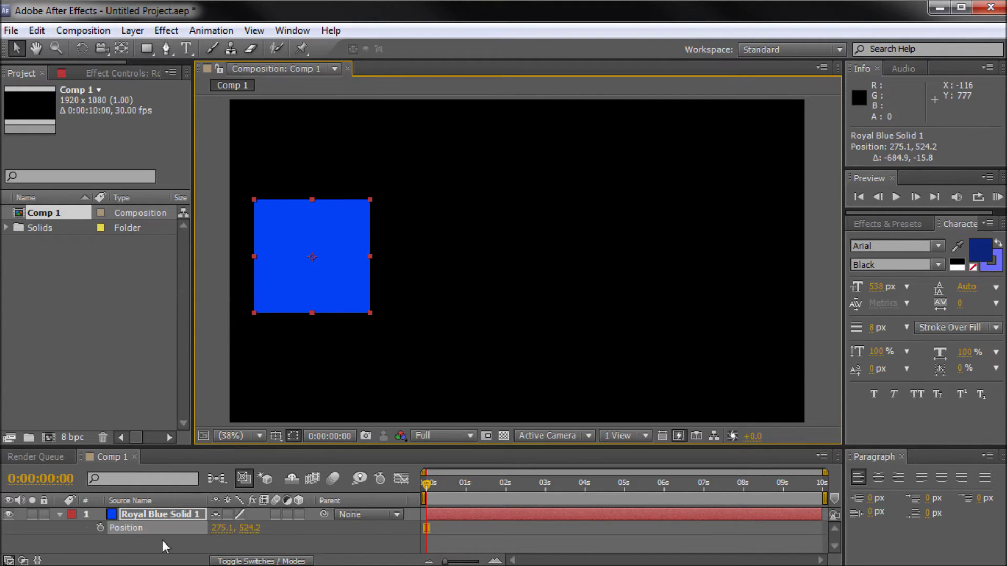
{"action": "left_click_drag", "start_coordinate": [423, 482], "coordinate": [401, 475]}
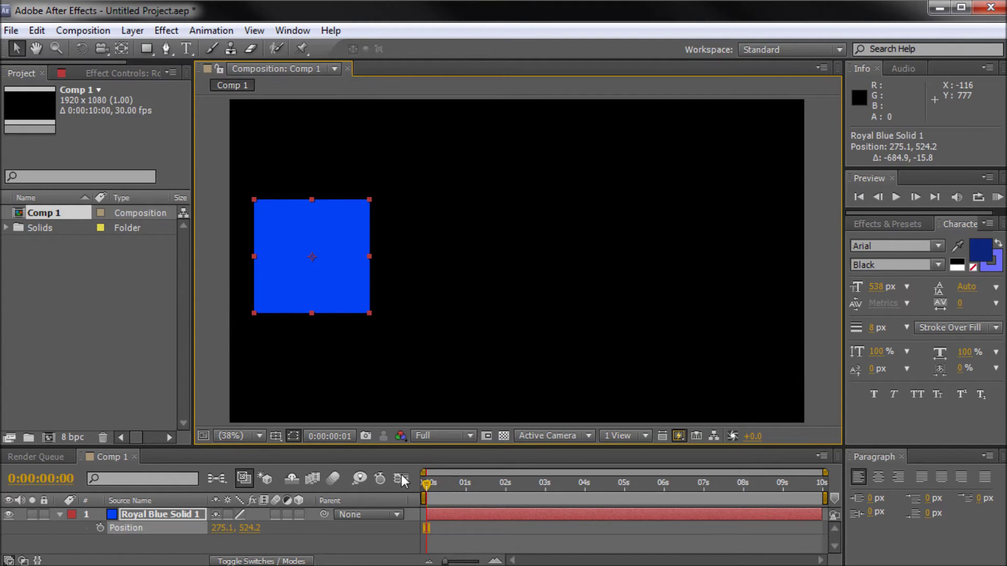
{"action": "left_click", "coordinate": [100, 529]}
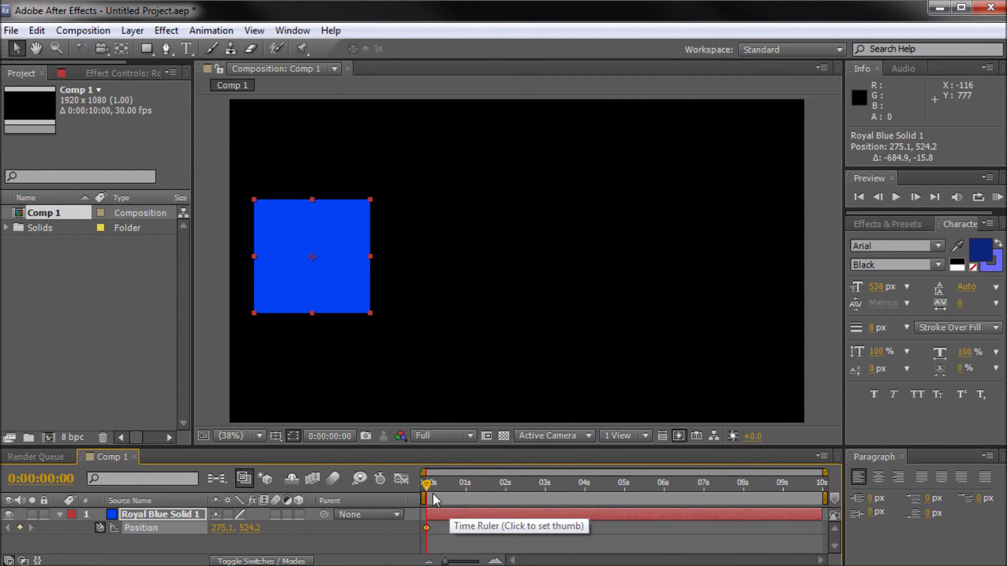
{"action": "left_click_drag", "start_coordinate": [426, 492], "coordinate": [446, 490]}
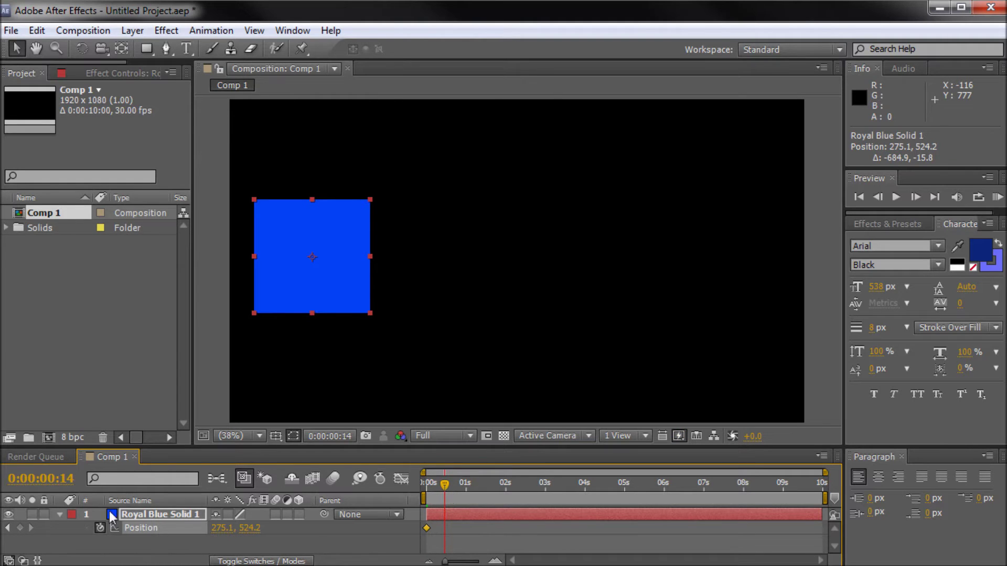
{"action": "left_click", "coordinate": [19, 527]}
{"action": "mouse_move", "coordinate": [446, 484]}
{"action": "left_mouse_down"}
{"action": "mouse_move", "coordinate": [429, 485]}
{"action": "mouse_move", "coordinate": [446, 489]}
{"action": "left_mouse_up"}
{"action": "left_click_drag", "start_coordinate": [320, 299], "coordinate": [702, 295]}
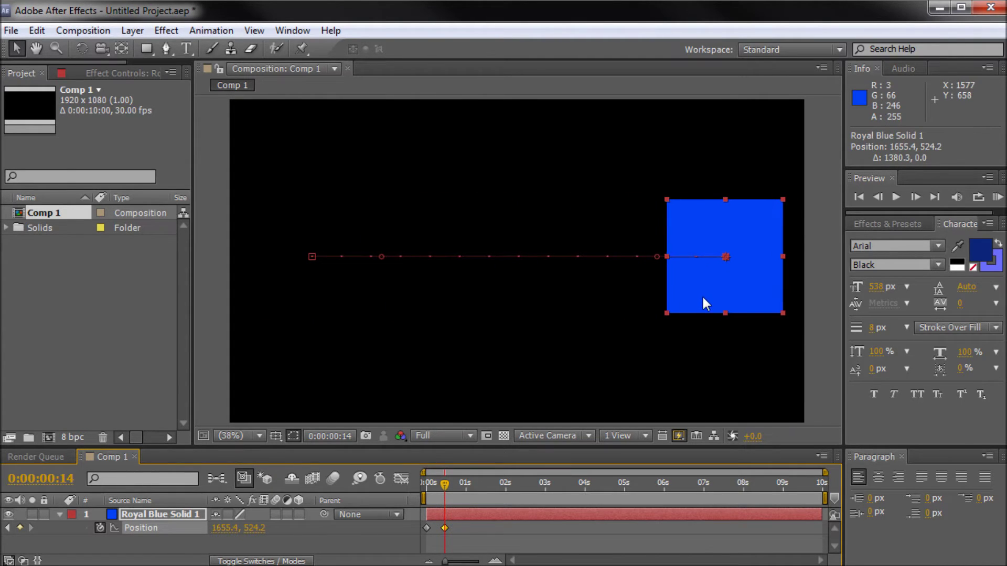
{"action": "left_click_drag", "start_coordinate": [444, 482], "coordinate": [410, 477]}
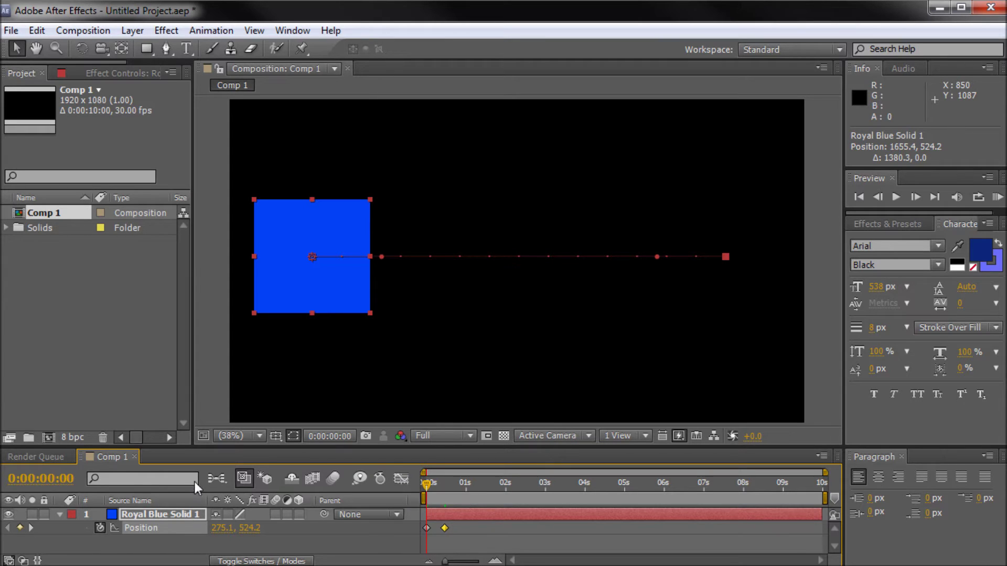
- Add a Position expression and replace transform.position with loopOut()
{"action": "left_click", "coordinate": [99, 528], "text": "alt"}
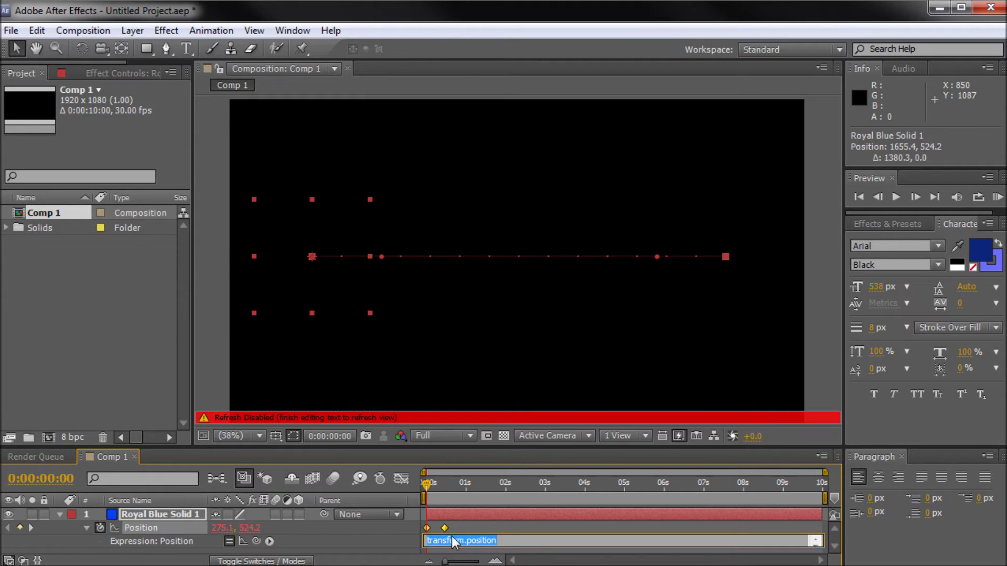
{"action": "left_click", "coordinate": [525, 543]}
{"action": "left_click_drag", "start_coordinate": [525, 544], "coordinate": [362, 530]}
{"action": "type", "text": "loop"}
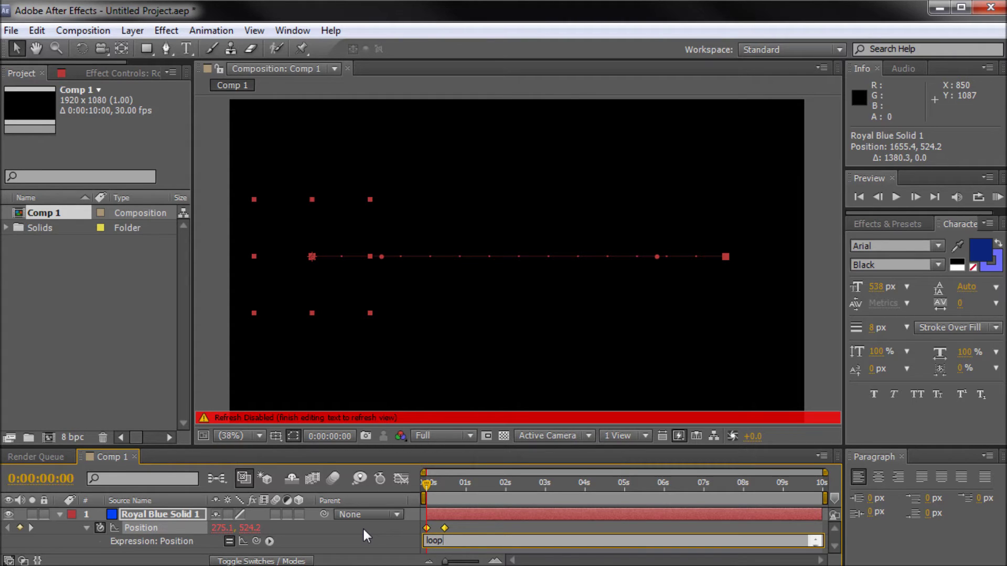
{"action": "type", "text": "Out("}
- Commit loopOut(), test it, then change it to loopOut("cycle") and scrub to check the repeat
{"action": "left_click", "coordinate": [209, 276]}
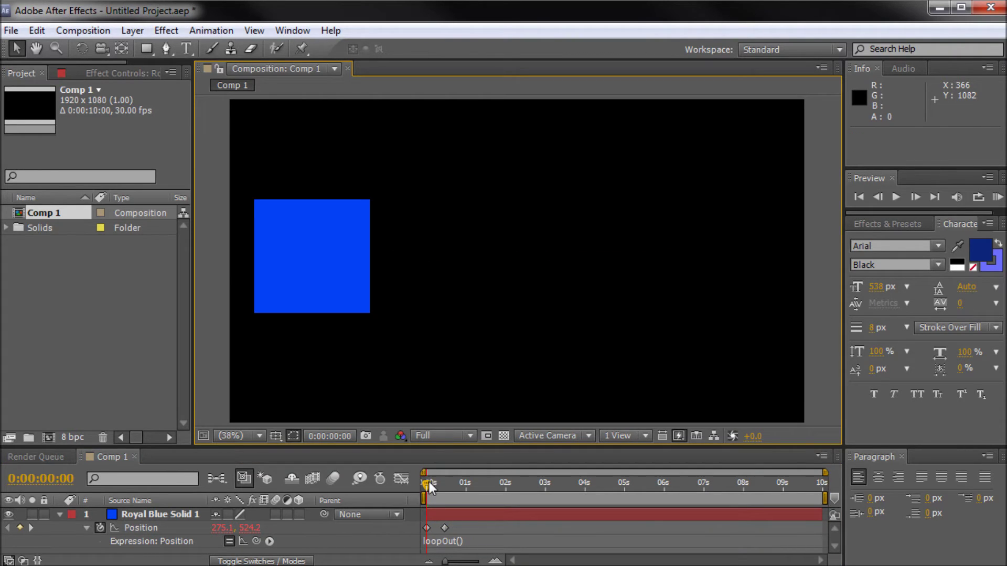
{"action": "mouse_move", "coordinate": [429, 484]}
{"action": "left_mouse_down"}
{"action": "mouse_move", "coordinate": [604, 497]}
{"action": "mouse_move", "coordinate": [419, 495]}
{"action": "left_mouse_up"}
{"action": "left_click", "coordinate": [460, 541]}
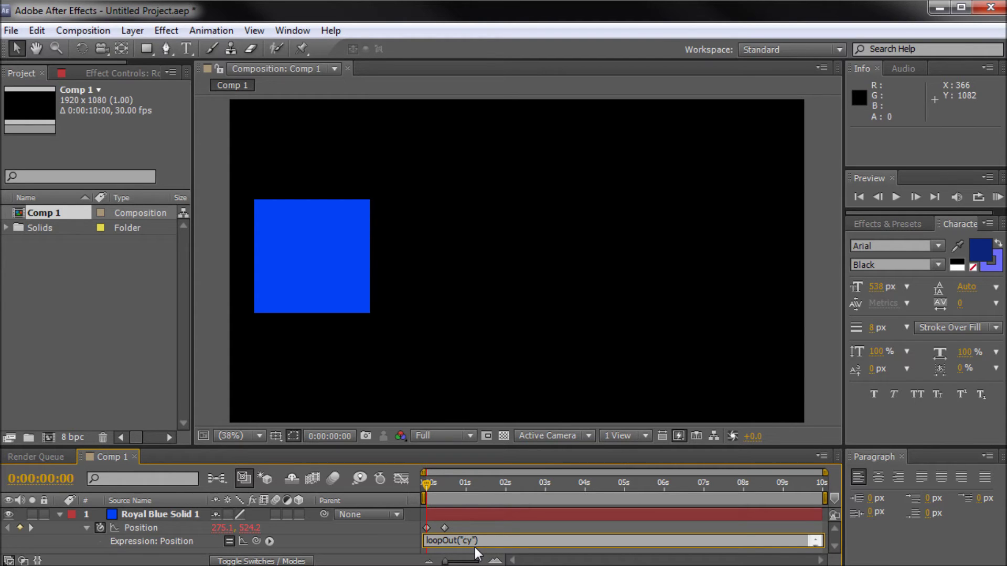
{"action": "left_click", "coordinate": [216, 337]}
{"action": "mouse_move", "coordinate": [434, 481]}
{"action": "left_mouse_down"}
{"action": "mouse_move", "coordinate": [521, 494]}
{"action": "mouse_move", "coordinate": [420, 487]}
{"action": "left_mouse_up"}
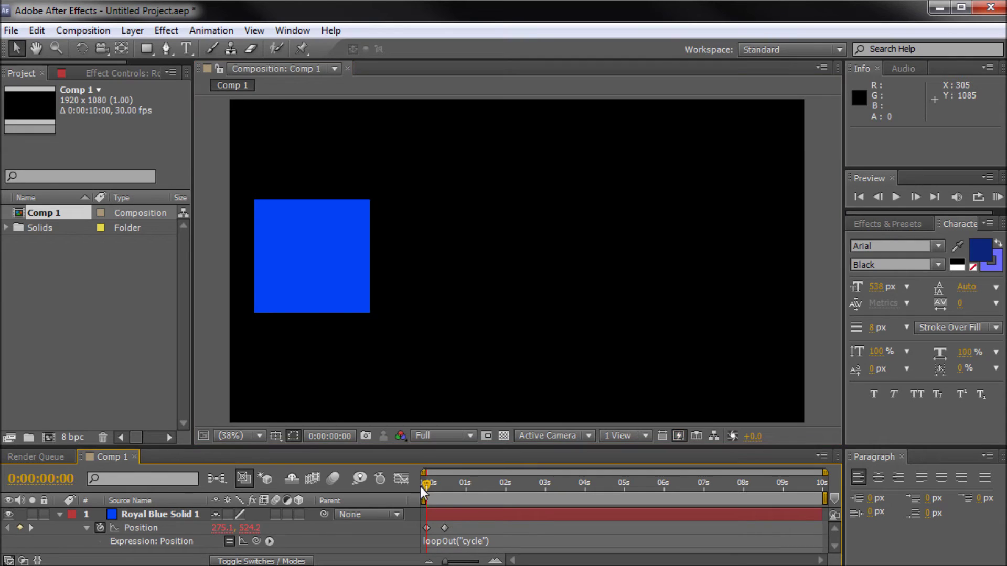
{"action": "left_click", "coordinate": [474, 541]}
- Change the expression to loopOut("pingpong") and preview the back-and-forth slide
{"action": "left_click", "coordinate": [477, 541]}
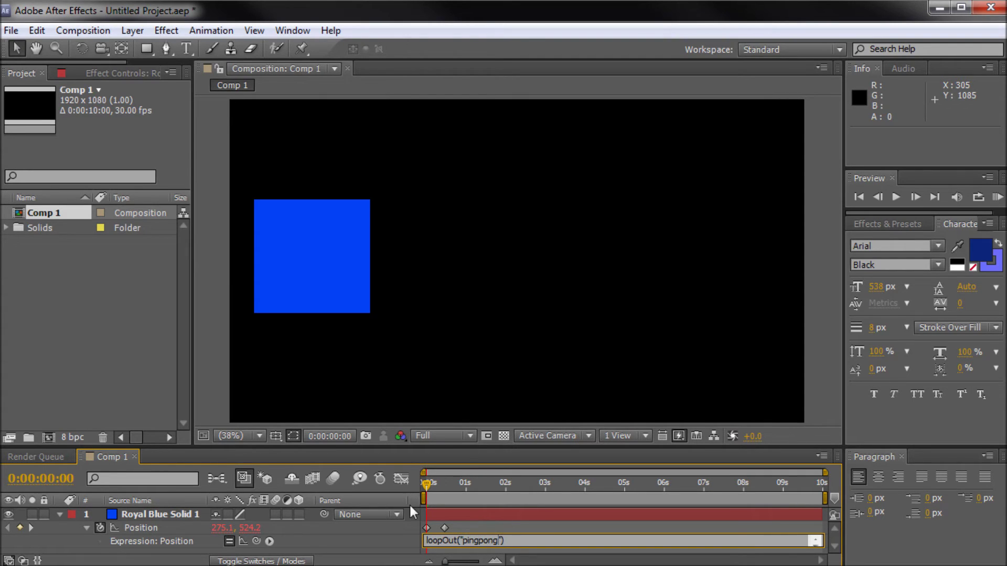
{"action": "left_click_drag", "start_coordinate": [426, 479], "coordinate": [415, 498]}
{"action": "key", "text": "space"}
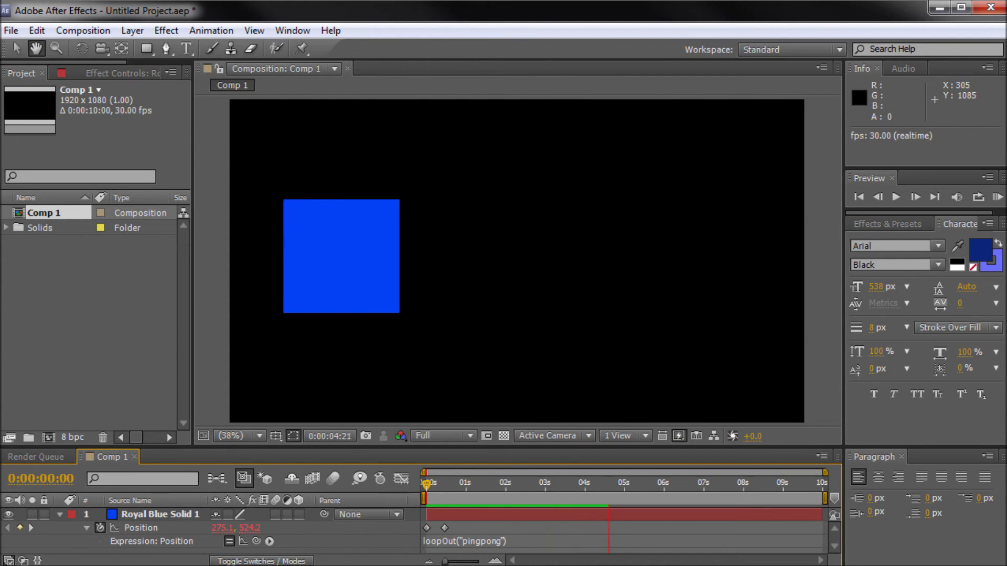
- Stop the preview, rewind to 0:00:00:00, and select the second Position keyframe
{"action": "key", "text": "space"}
{"action": "left_click_drag", "start_coordinate": [443, 479], "coordinate": [425, 484]}
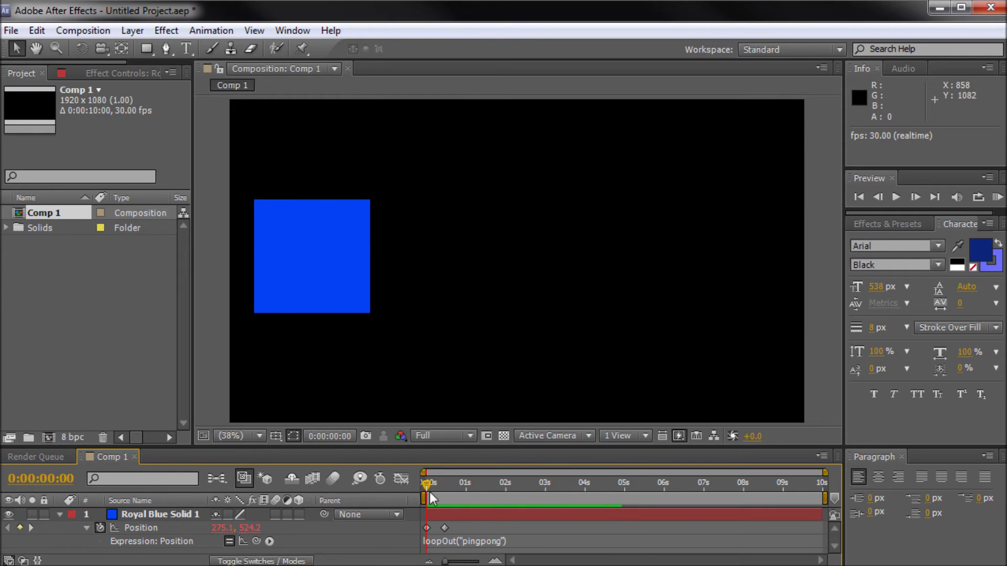
{"action": "left_click", "coordinate": [445, 528]}
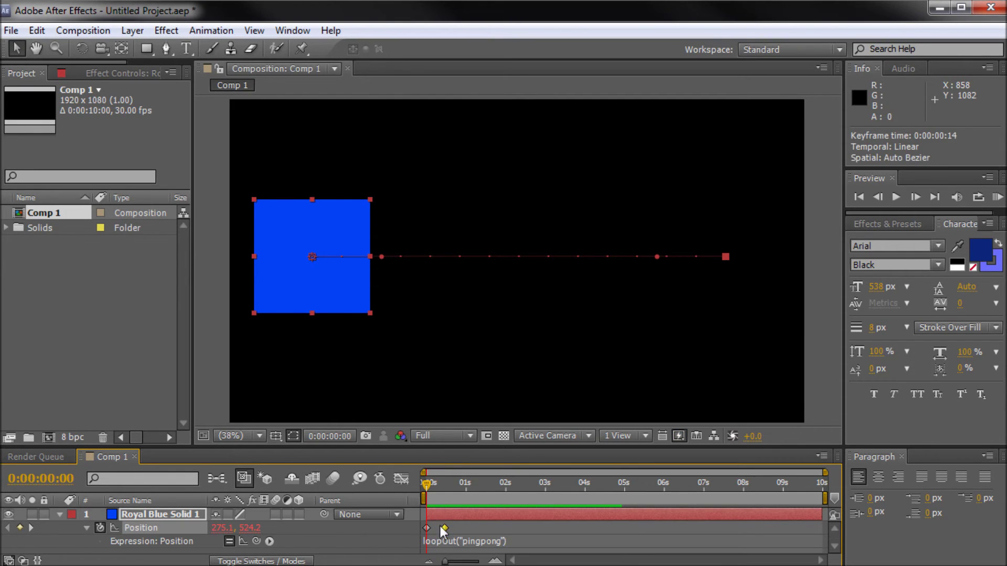
- Apply Easy Ease to the second Position keyframe
{"action": "right_click", "coordinate": [445, 527]}
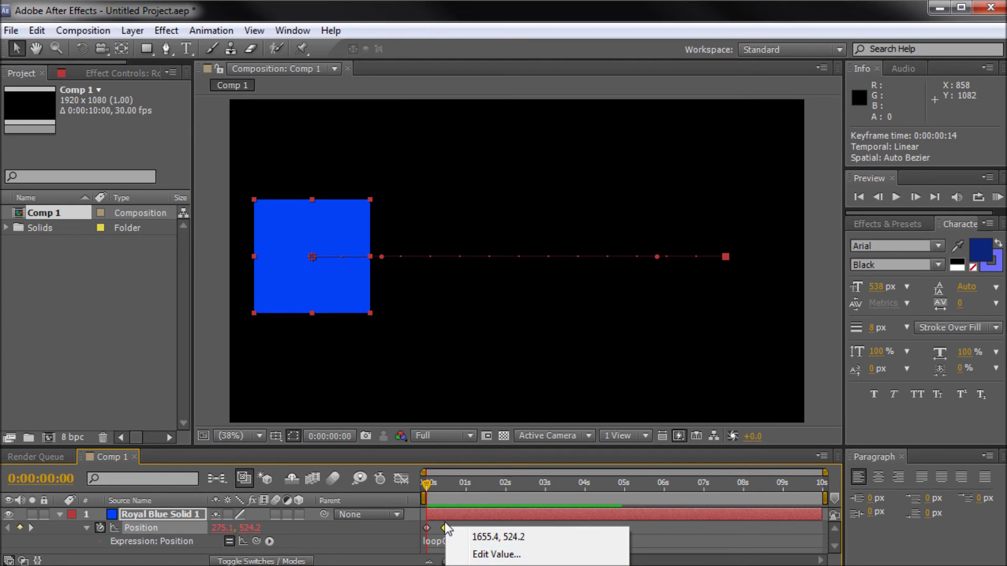
{"action": "mouse_move", "coordinate": [577, 564]}
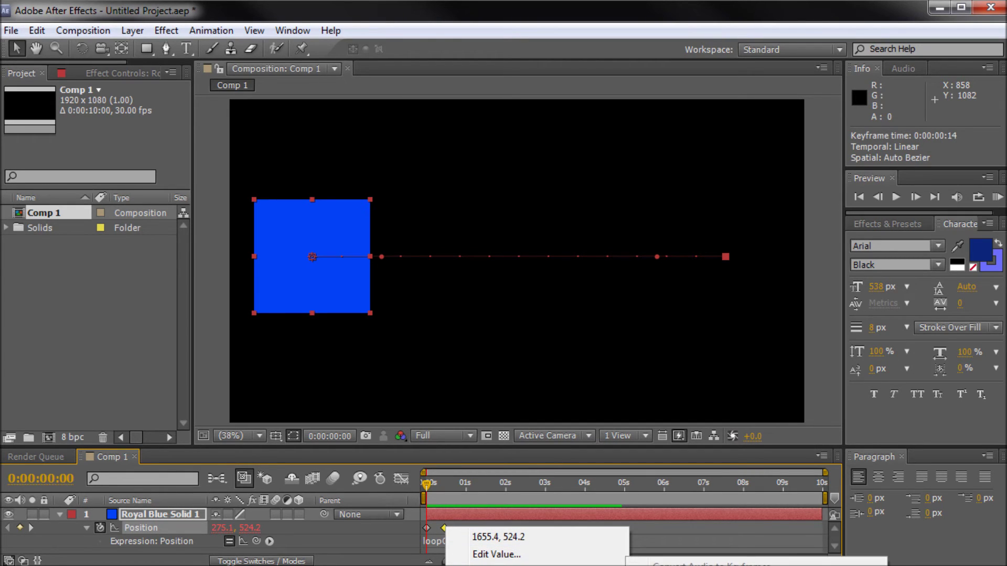
{"action": "left_click", "coordinate": [683, 565]}
- Preview the eased ping-pong motion and scrub back to the start
{"action": "left_click", "coordinate": [503, 531]}
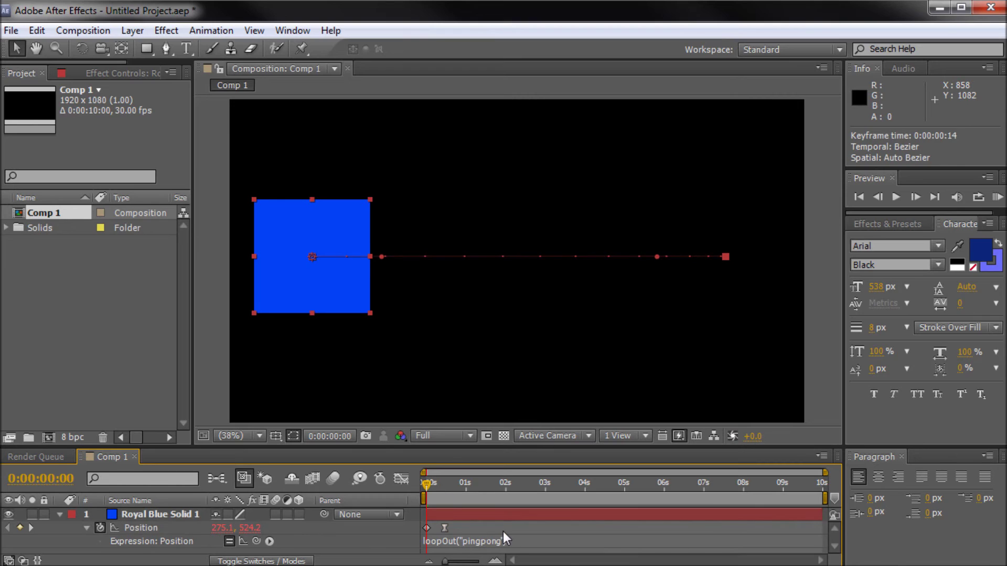
{"action": "key", "text": "space"}
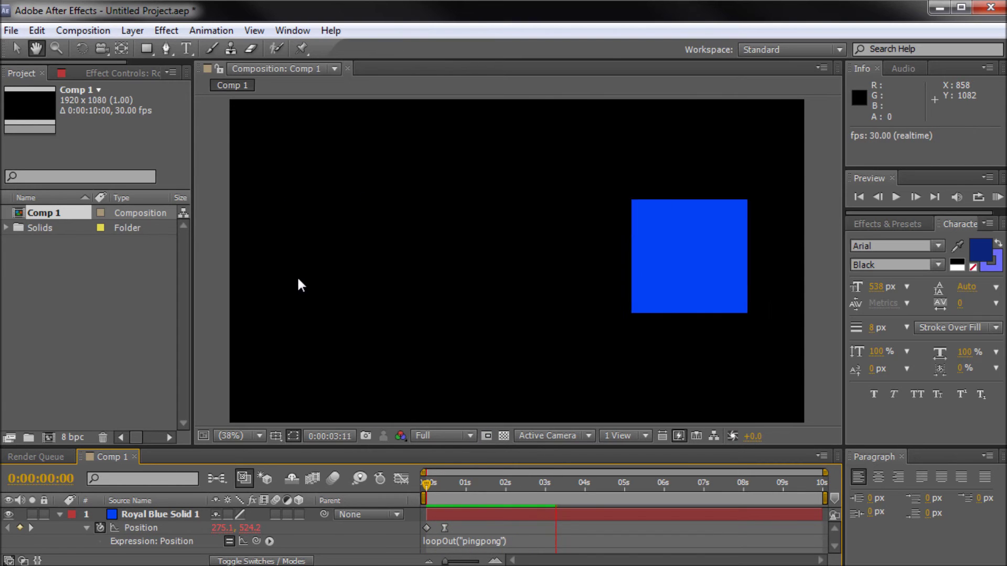
{"action": "left_click_drag", "start_coordinate": [491, 478], "coordinate": [421, 481]}
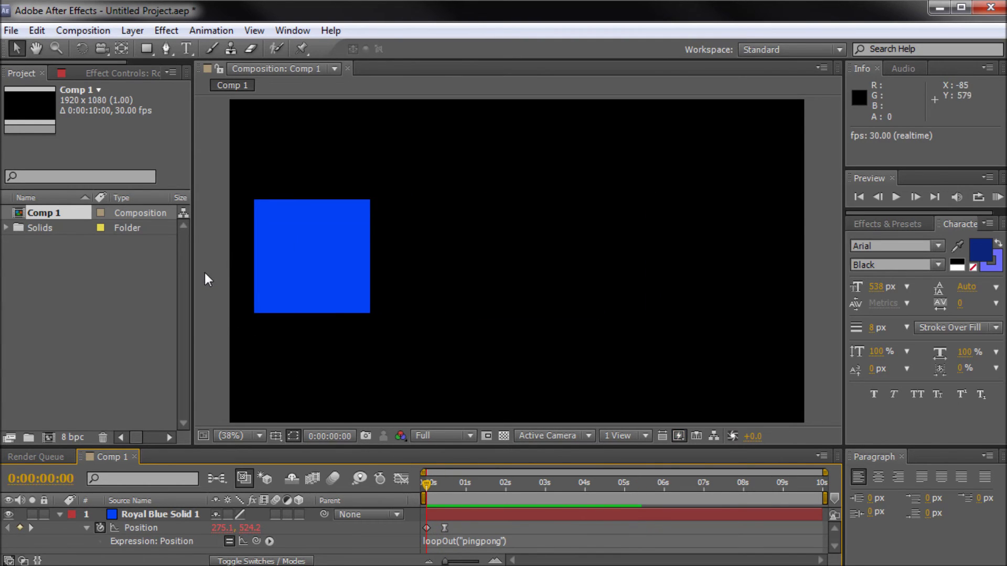
{"action": "mouse_move", "coordinate": [430, 490]}
{"action": "left_mouse_down"}
{"action": "mouse_move", "coordinate": [468, 494]}
{"action": "mouse_move", "coordinate": [422, 500]}
{"action": "left_mouse_up"}
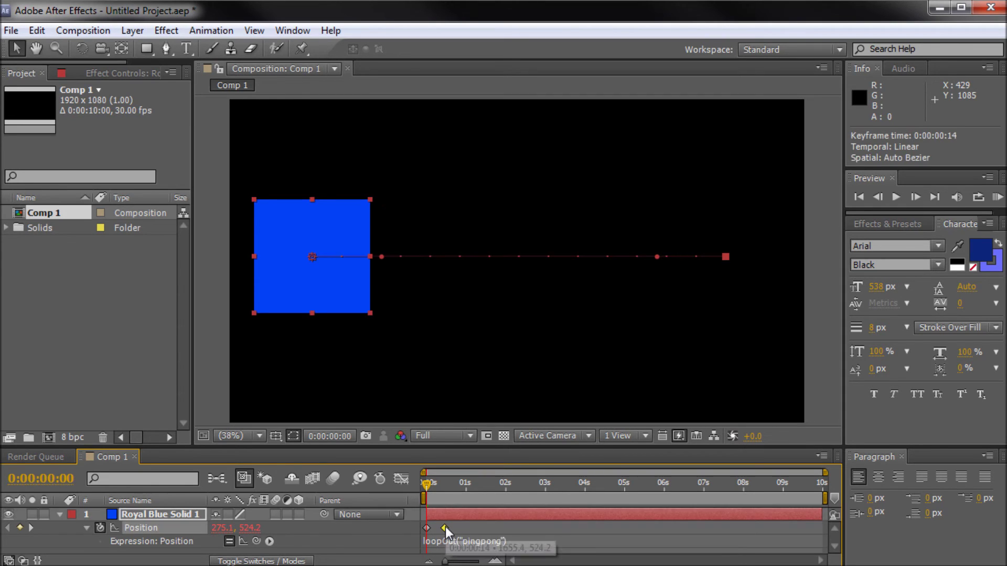
{"action": "left_click_drag", "start_coordinate": [448, 533], "coordinate": [423, 523]}
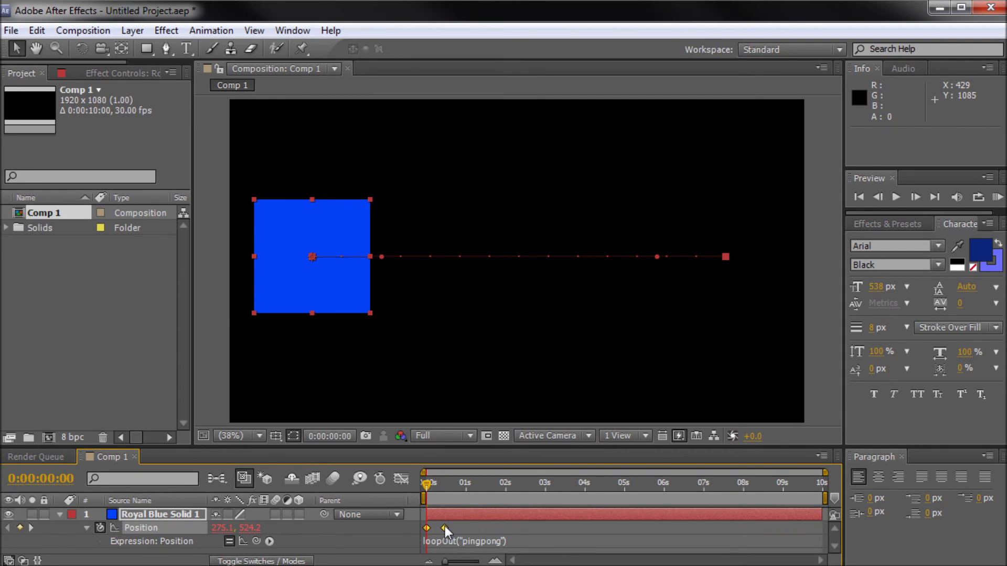
{"action": "key", "text": "ctrl+c"}
{"action": "left_click", "coordinate": [466, 491]}
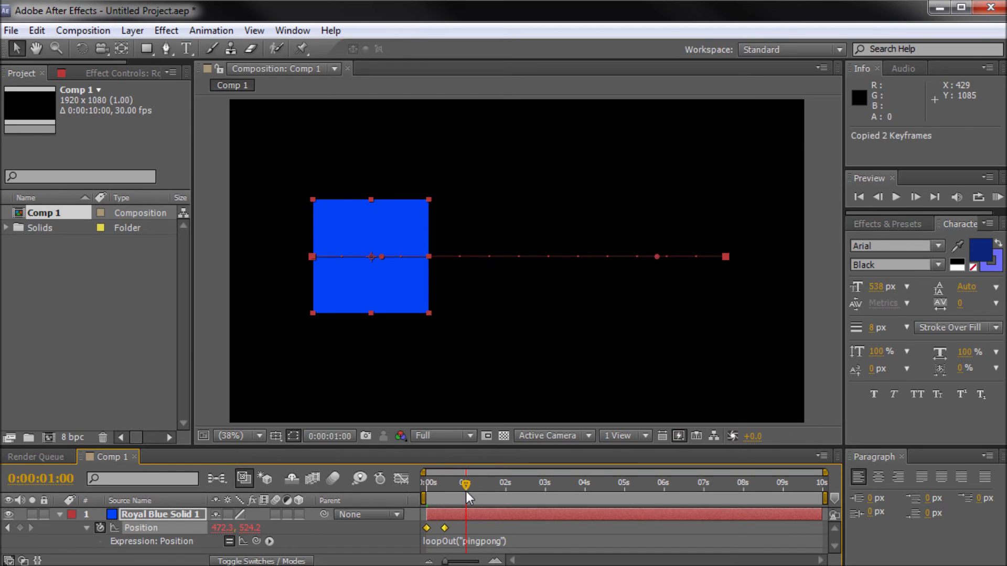
{"action": "key", "text": "ctrl+v"}
{"action": "left_click_drag", "start_coordinate": [470, 488], "coordinate": [505, 490]}
{"action": "key", "text": "ctrl+v"}
{"action": "left_click_drag", "start_coordinate": [545, 532], "coordinate": [410, 523]}
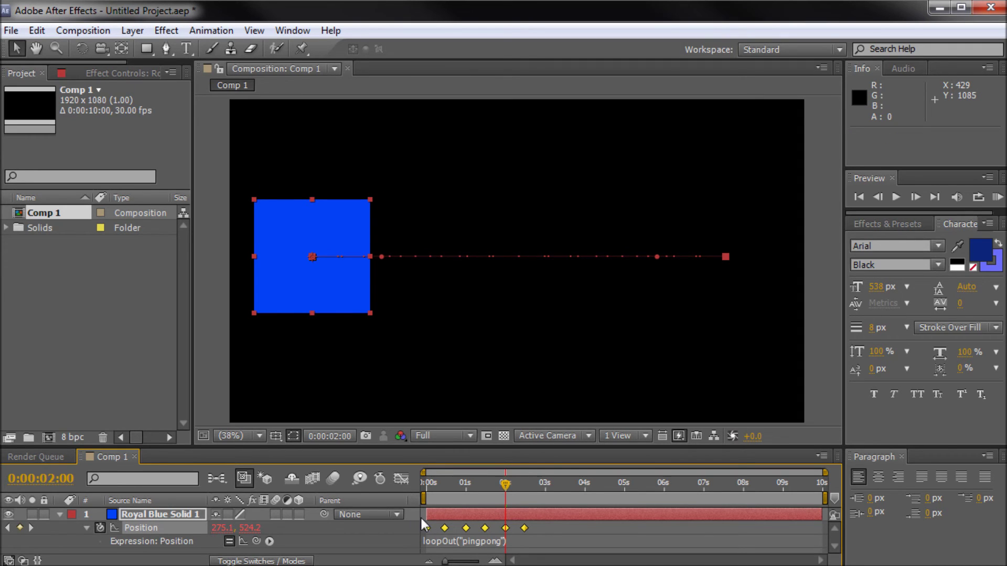
{"action": "left_click_drag", "start_coordinate": [542, 528], "coordinate": [454, 523]}
{"action": "left_click_drag", "start_coordinate": [543, 530], "coordinate": [438, 529]}
{"action": "key", "text": "Delete"}
{"action": "mouse_move", "coordinate": [458, 485]}
{"action": "left_mouse_down"}
{"action": "mouse_move", "coordinate": [422, 498]}
{"action": "mouse_move", "coordinate": [444, 497]}
{"action": "mouse_move", "coordinate": [433, 496]}
{"action": "mouse_move", "coordinate": [443, 483]}
{"action": "left_mouse_up"}
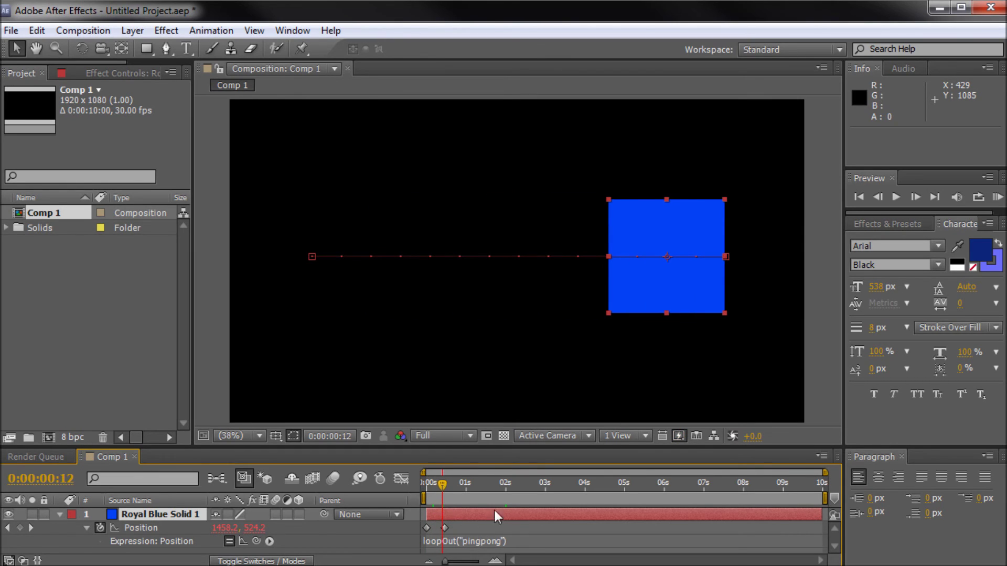
- Trim the square's layer out point to 0:00:04:03 with Alt+]
{"action": "left_click", "coordinate": [549, 485]}
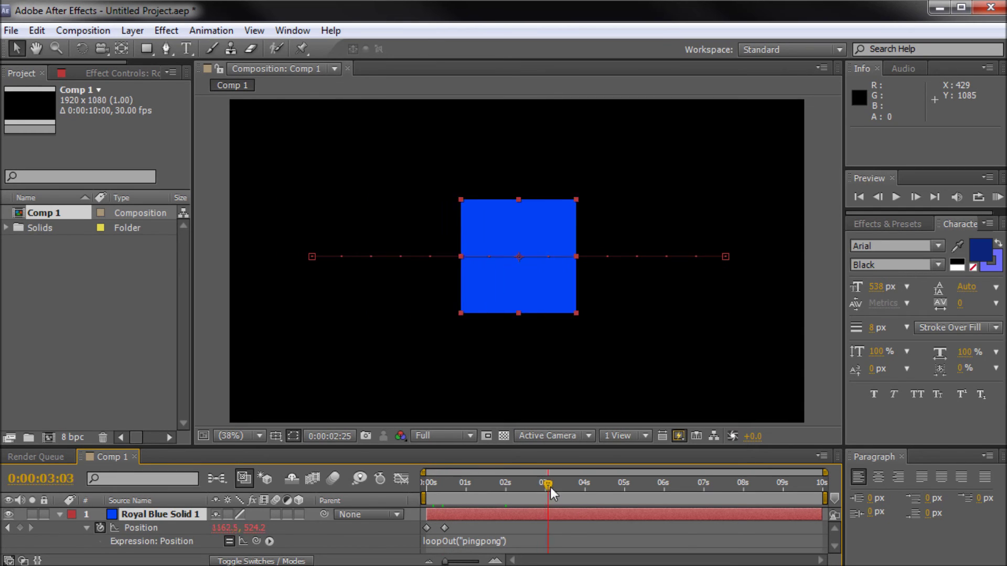
{"action": "left_click_drag", "start_coordinate": [549, 488], "coordinate": [589, 487]}
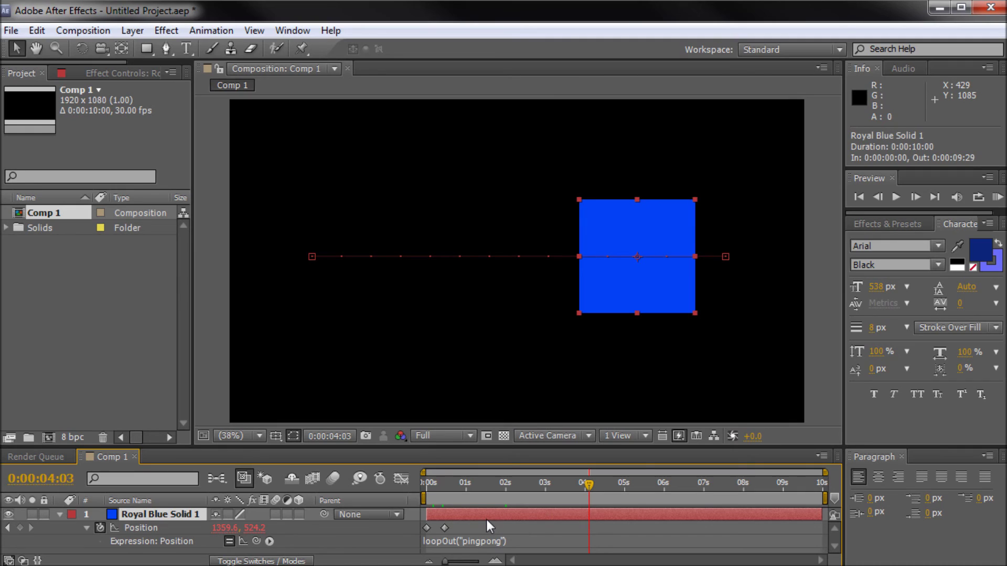
{"action": "key", "text": "alt+bracketright"}
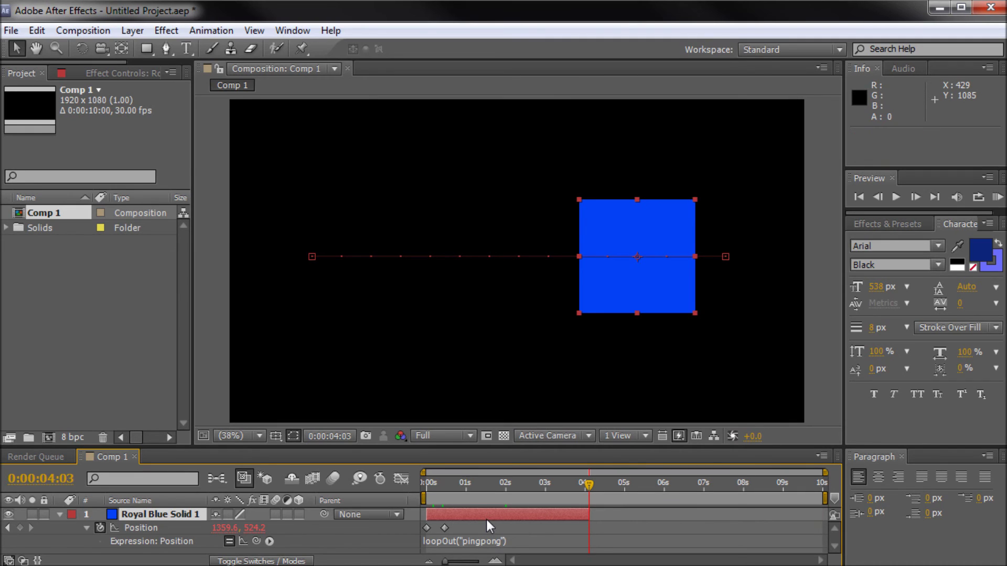
- Preview and scrub through the trimmed animation
{"action": "left_click_drag", "start_coordinate": [589, 484], "coordinate": [558, 488]}
{"action": "key", "text": "space"}
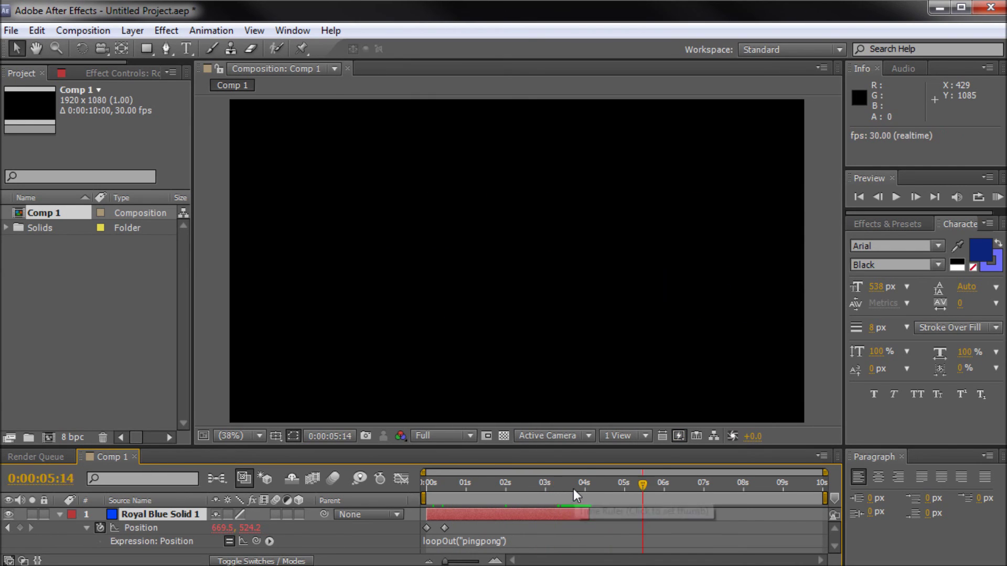
{"action": "left_click_drag", "start_coordinate": [574, 489], "coordinate": [413, 474]}
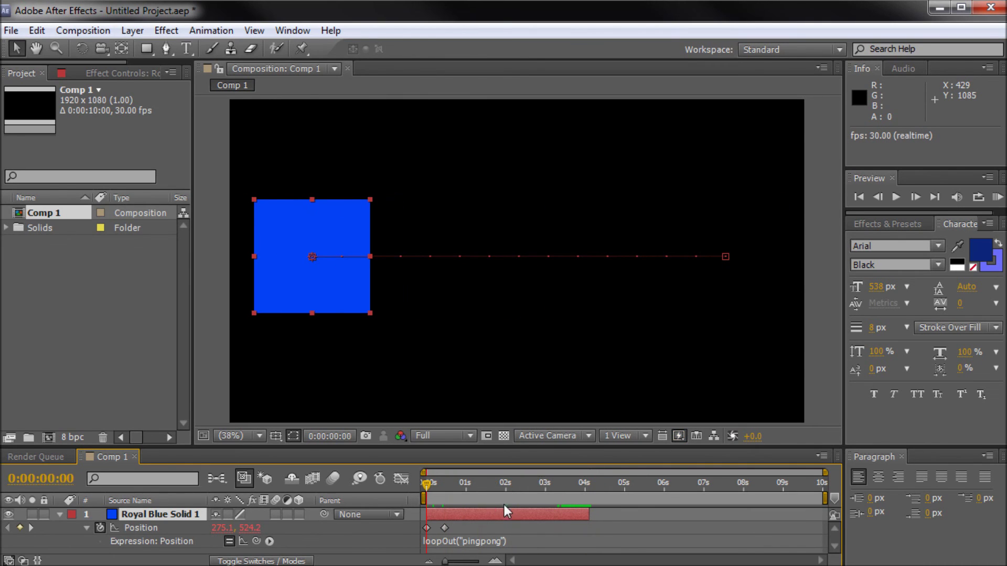
- Drag the layer's out point to 0:00:04:00 and scrub to check the ping-pong loop
{"action": "left_click_drag", "start_coordinate": [590, 514], "coordinate": [586, 514]}
{"action": "left_click", "coordinate": [615, 522]}
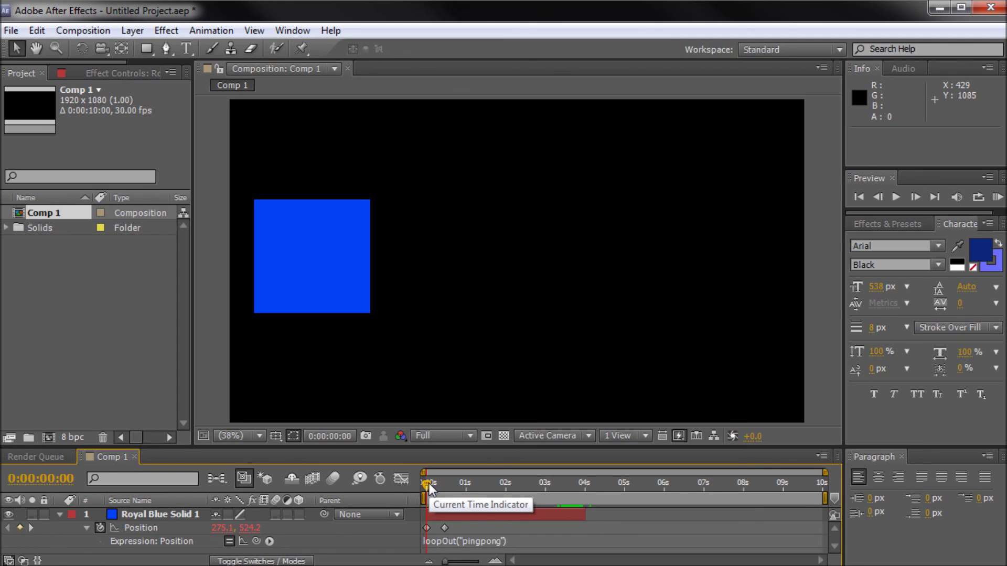
{"action": "left_click_drag", "start_coordinate": [429, 484], "coordinate": [468, 503]}
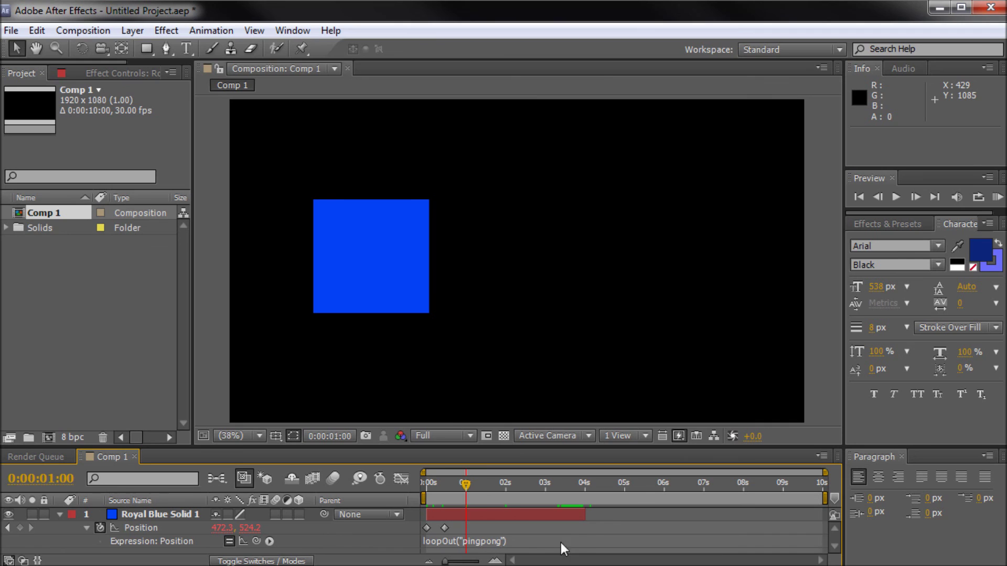
{"action": "left_click_drag", "start_coordinate": [471, 482], "coordinate": [448, 487]}
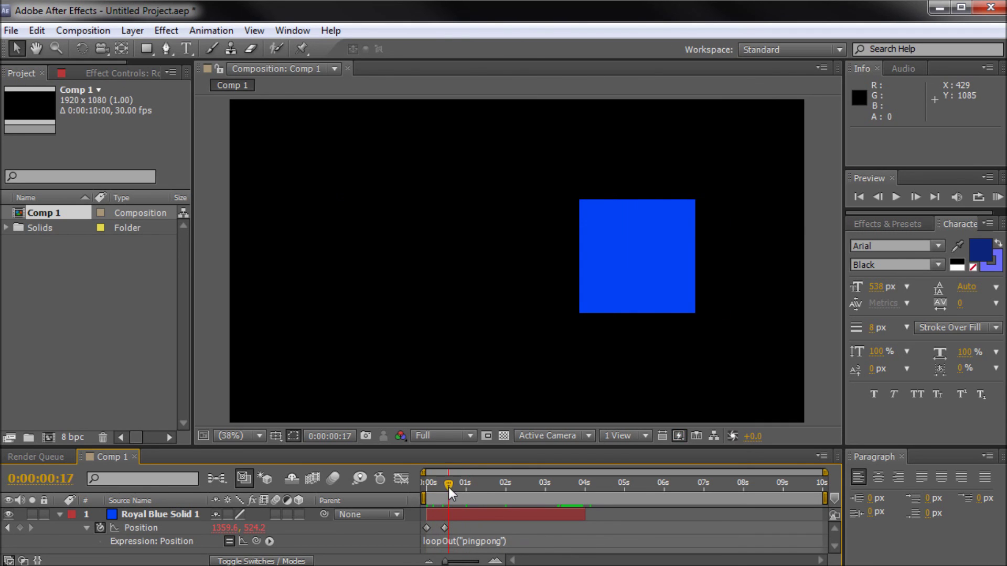